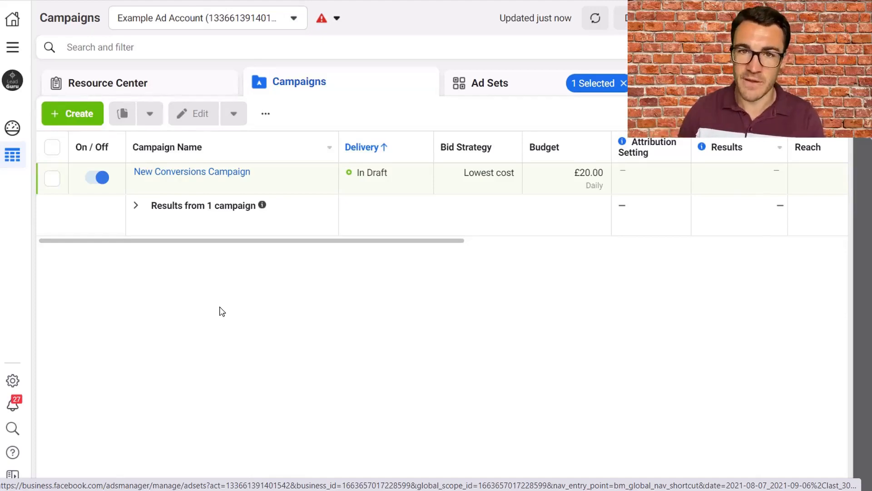
Open Audience Insights and examine the potential audience's gender, age, location and top pages data
click(12, 47)
scroll(214, 305, down, 13)
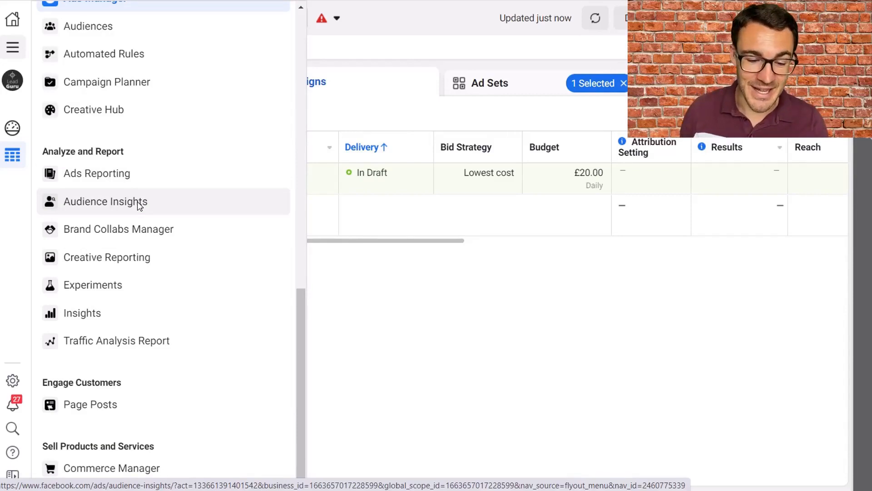
click(122, 207)
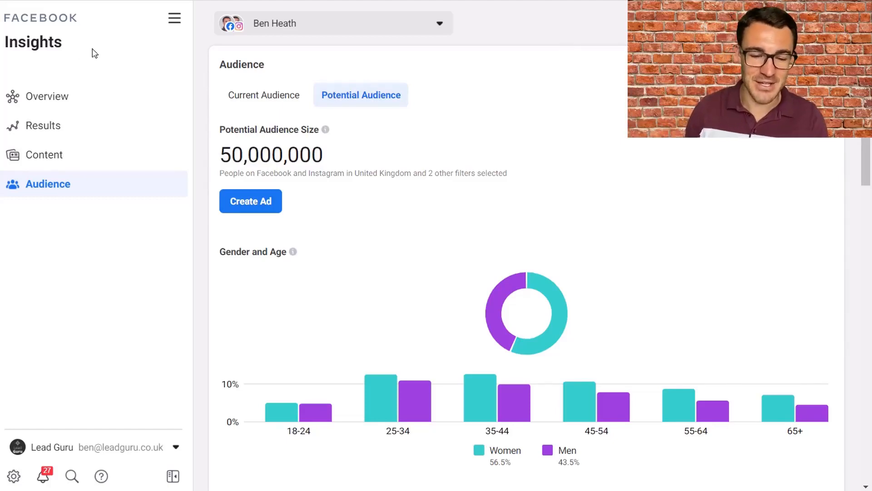
scroll(643, 161, down, 15)
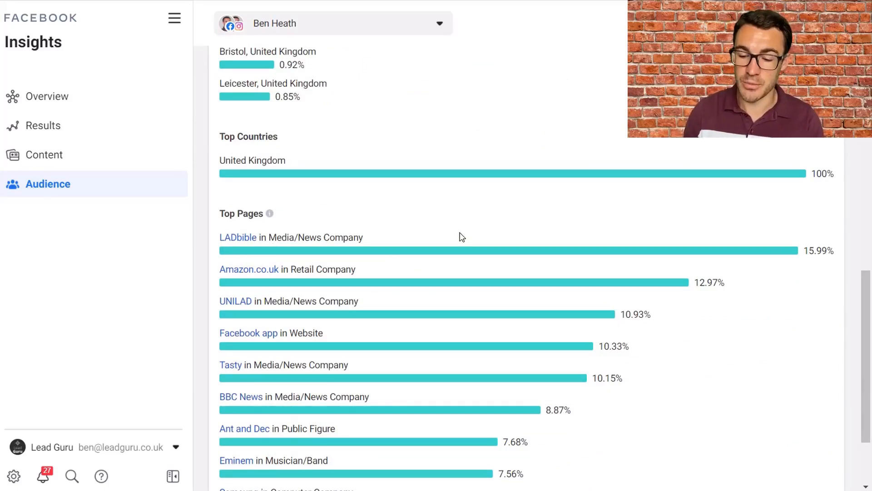
scroll(461, 237, up, 15)
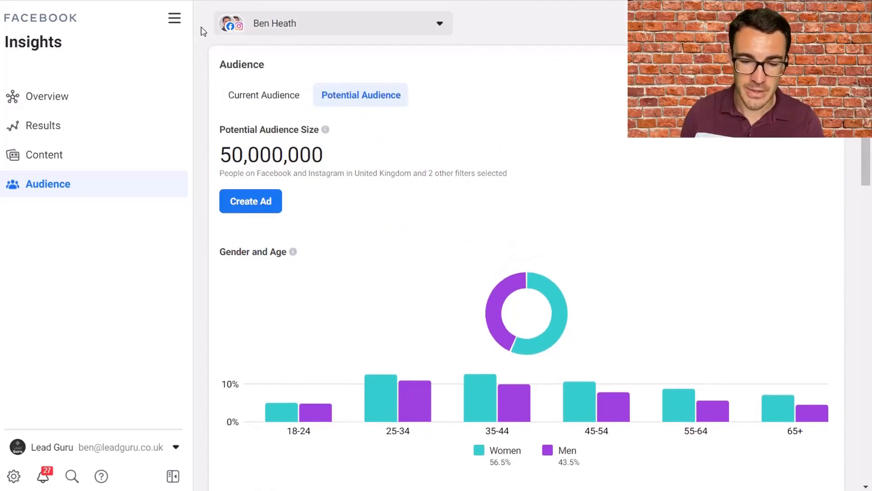
Return to Ads Manager and open the New Conversions Ad Set for editing
click(175, 18)
click(241, 82)
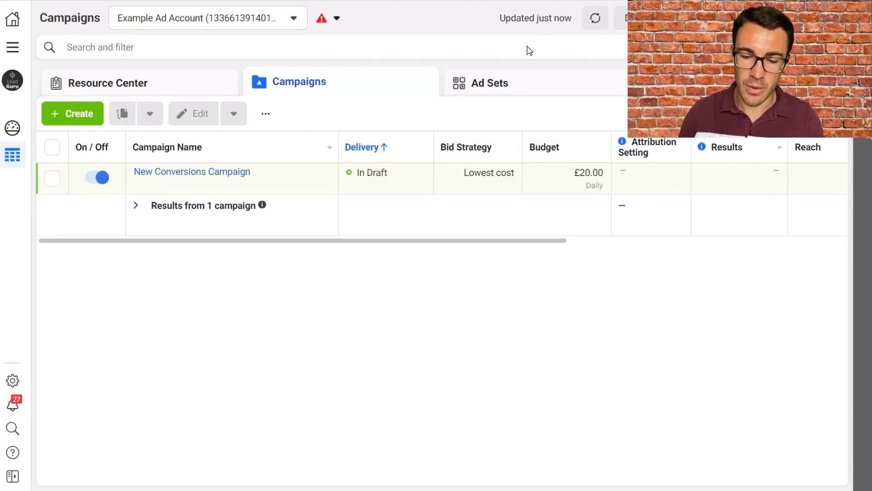
click(497, 90)
click(208, 182)
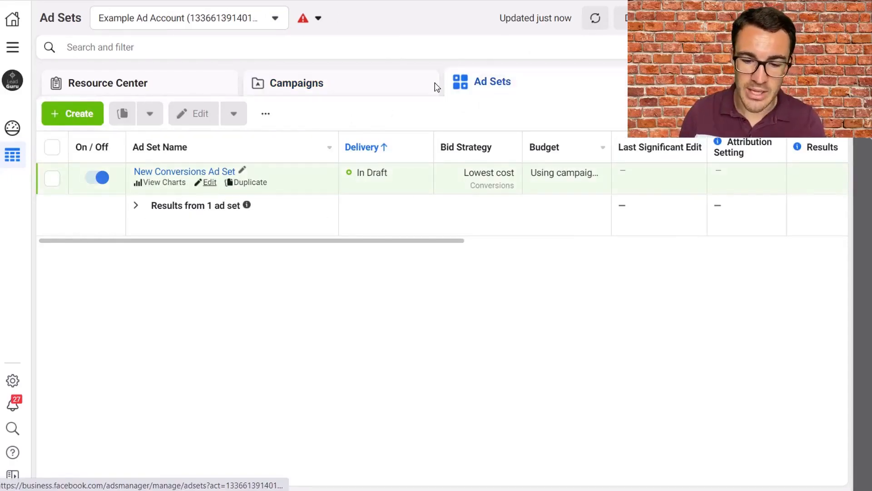
Search the ad set's detailed targeting options for "shoes"
scroll(618, 274, down, 15)
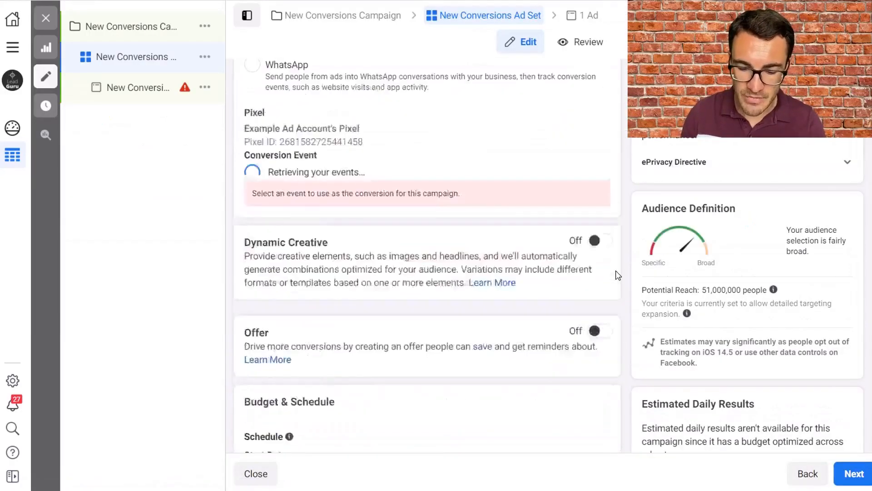
scroll(618, 275, down, 2)
scroll(618, 275, up, 1)
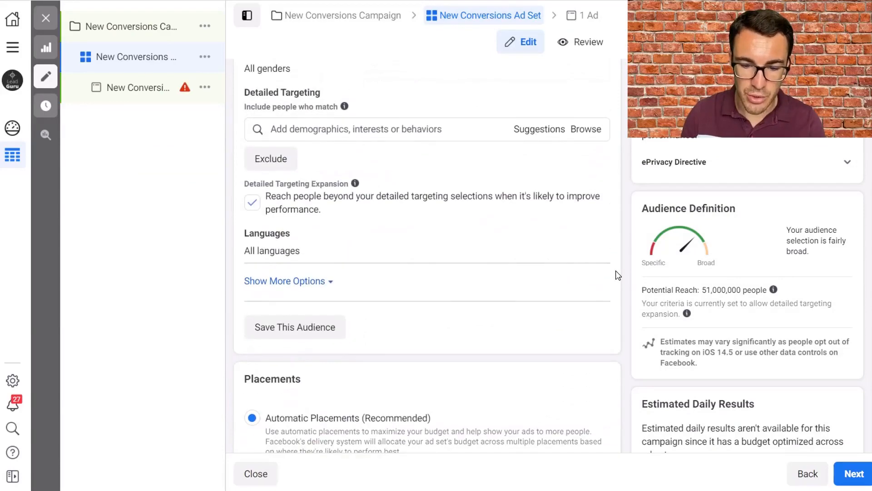
scroll(305, 136, up, 1)
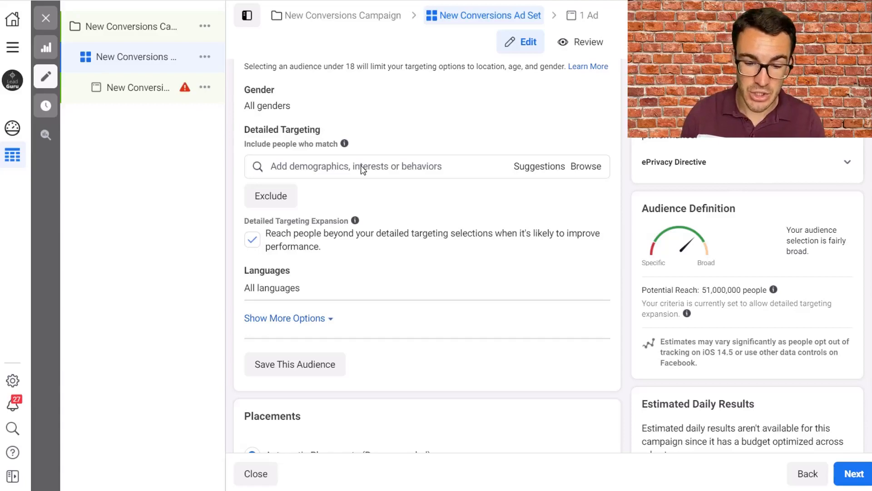
click(363, 169)
text(sho)
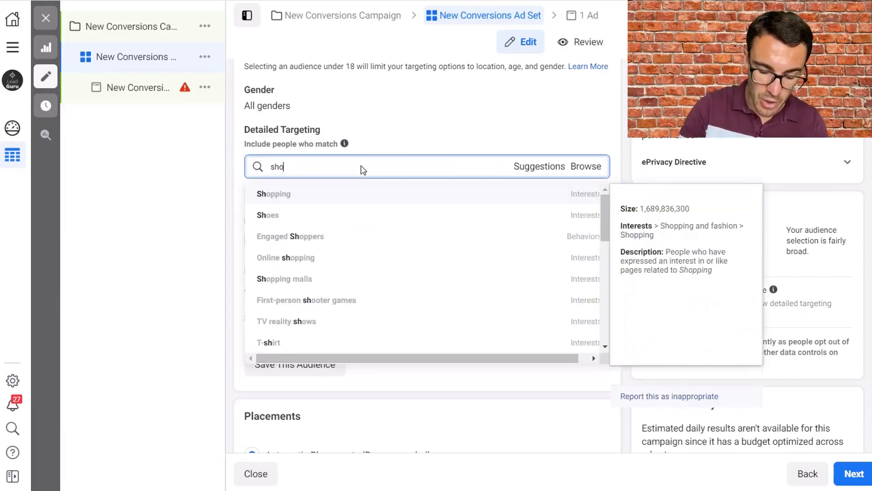
text(es)
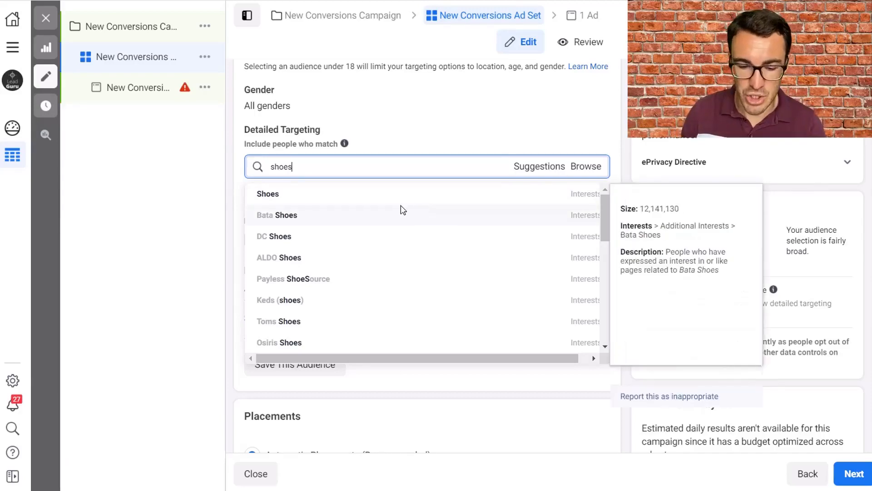
Look through the shoes search results and add the "Bespoke shoes" interest to the detailed targeting
scroll(321, 295, down, 1)
scroll(320, 296, down, 1)
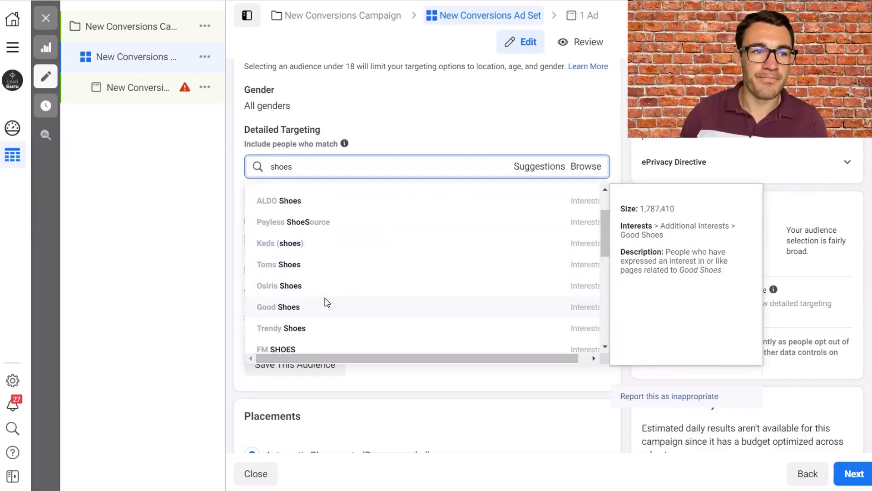
scroll(325, 302, down, 1)
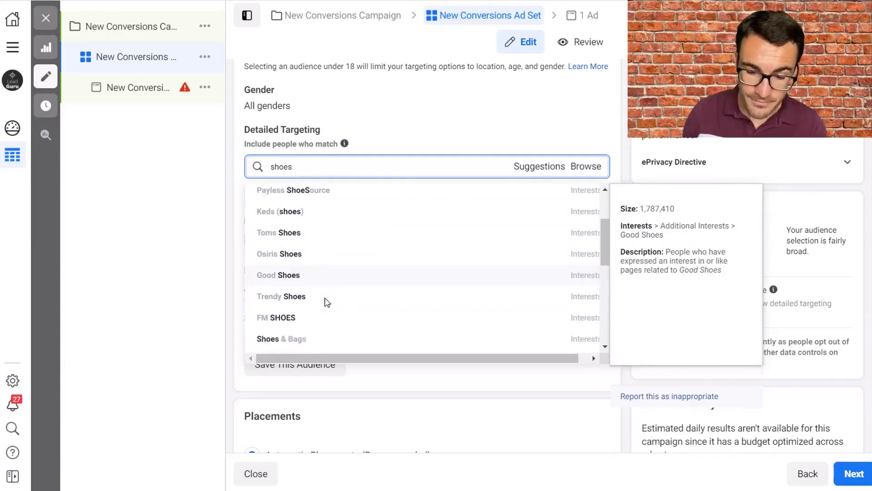
scroll(375, 317, down, 3)
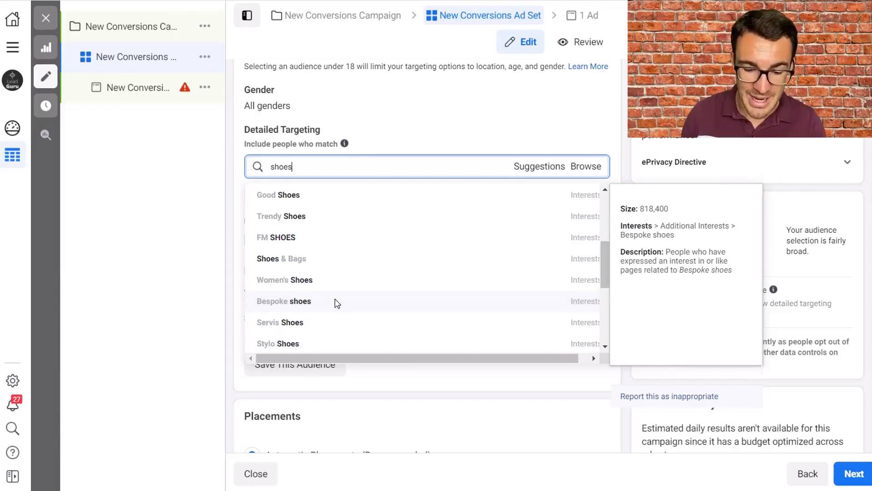
scroll(335, 299, down, 6)
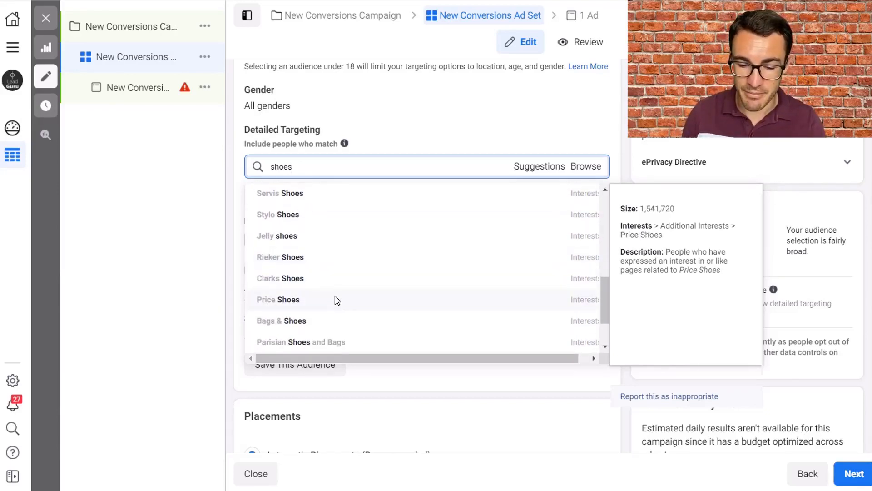
scroll(354, 278, down, 3)
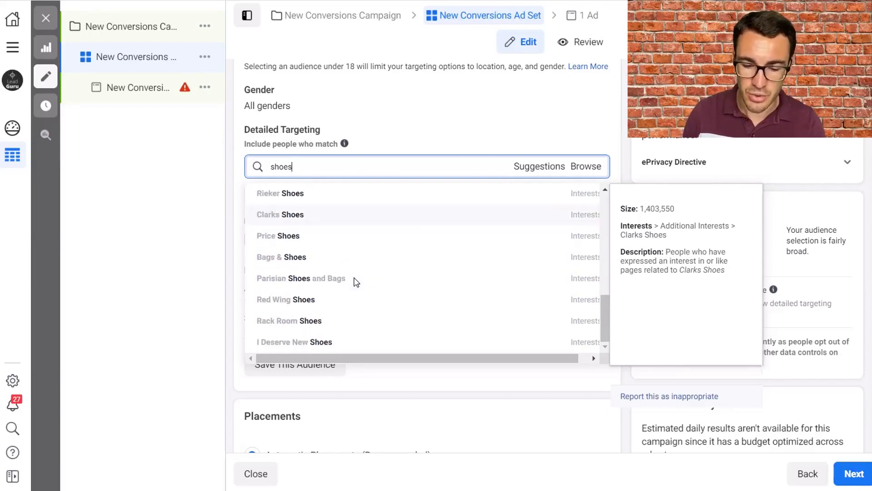
scroll(354, 279, up, 3)
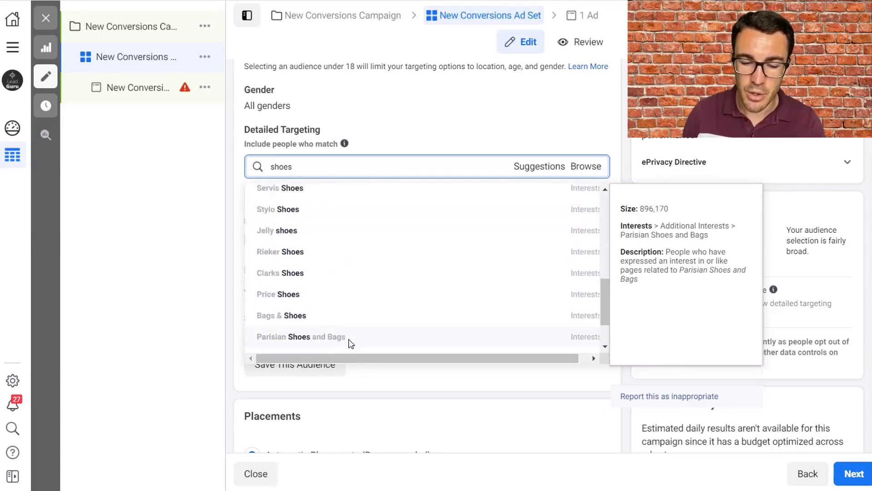
scroll(357, 284, up, 3)
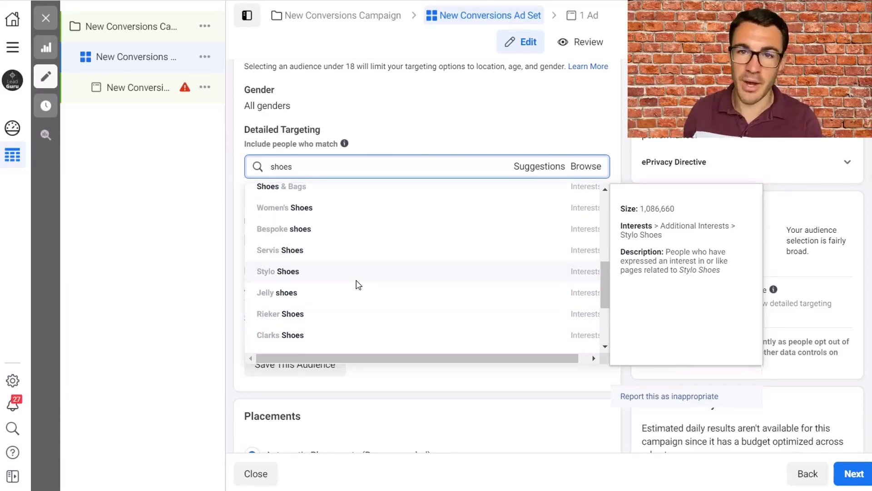
scroll(358, 284, up, 1)
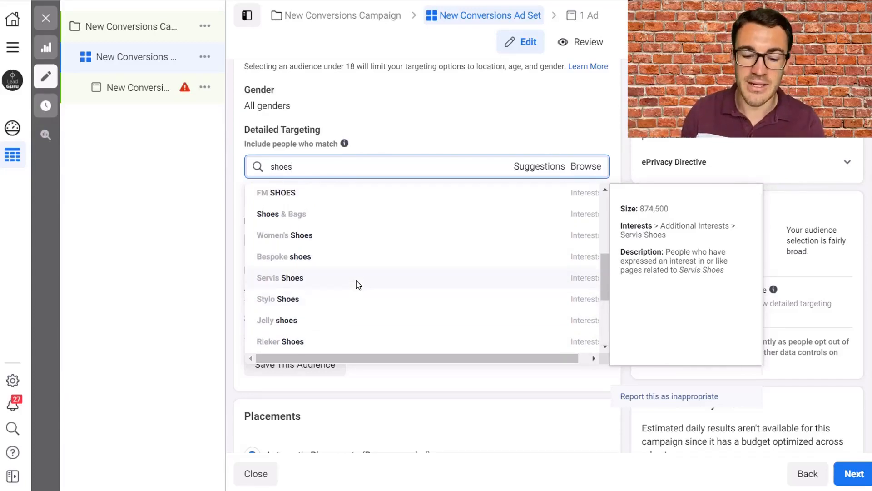
click(318, 258)
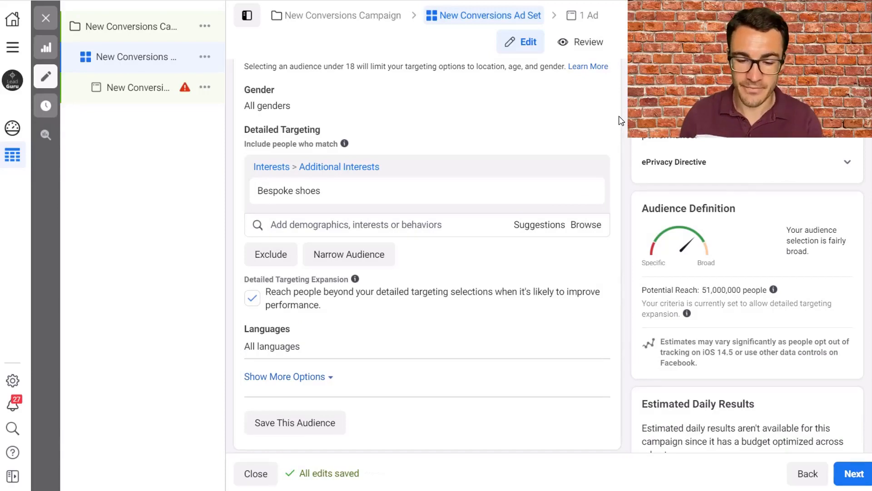
Review the targeting suggestions based on Bespoke shoes and add the "Dress shoe" interest
click(542, 226)
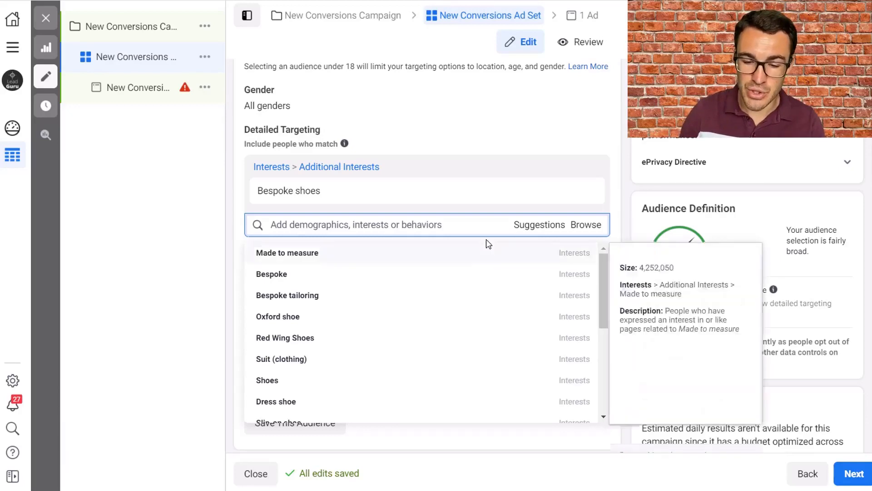
mouse_move(313, 195)
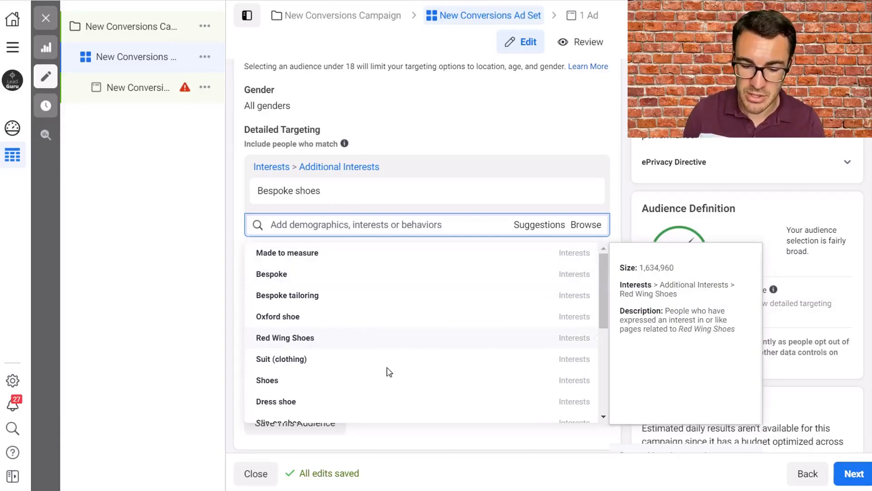
scroll(390, 377, down, 1)
scroll(399, 388, down, 1)
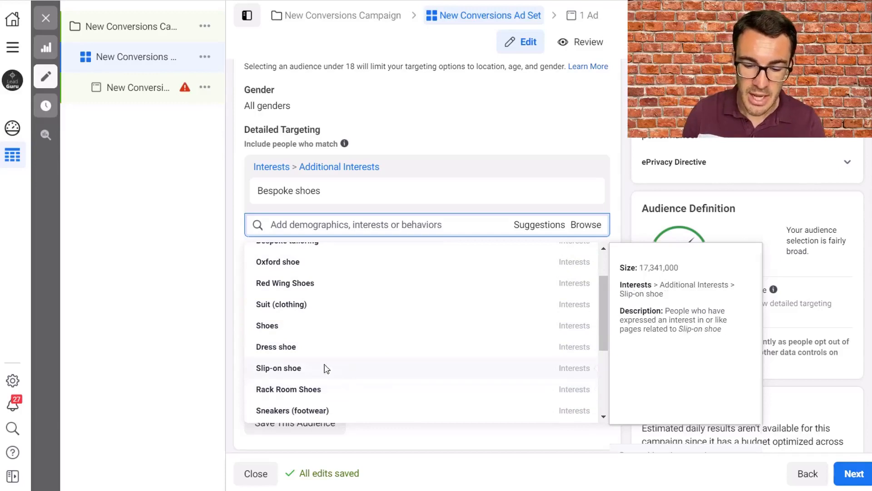
scroll(388, 369, down, 3)
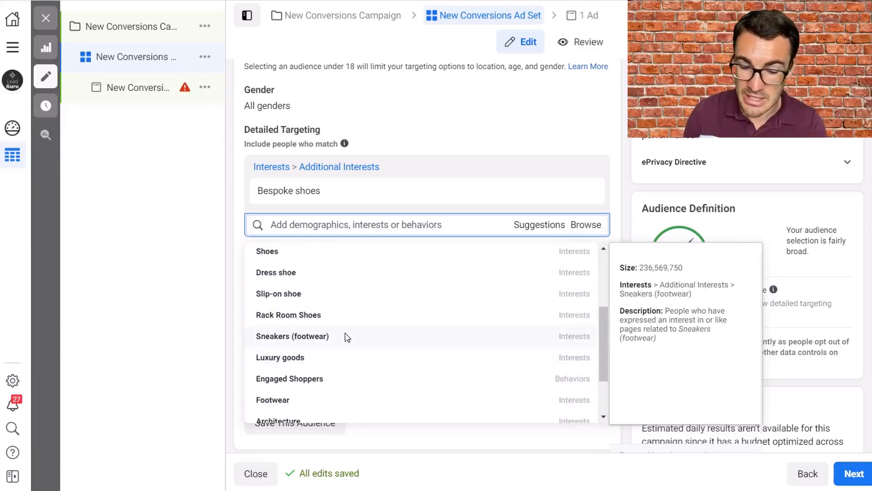
scroll(393, 357, down, 2)
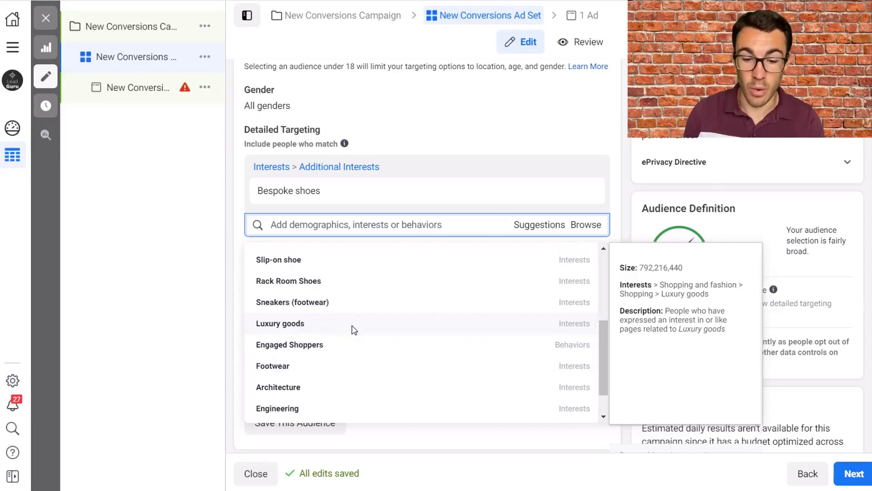
scroll(353, 329, down, 1)
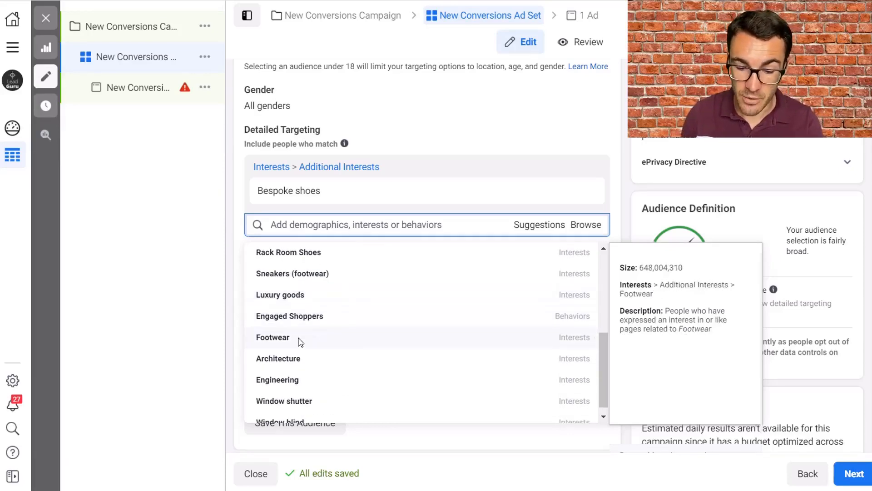
scroll(299, 344, down, 1)
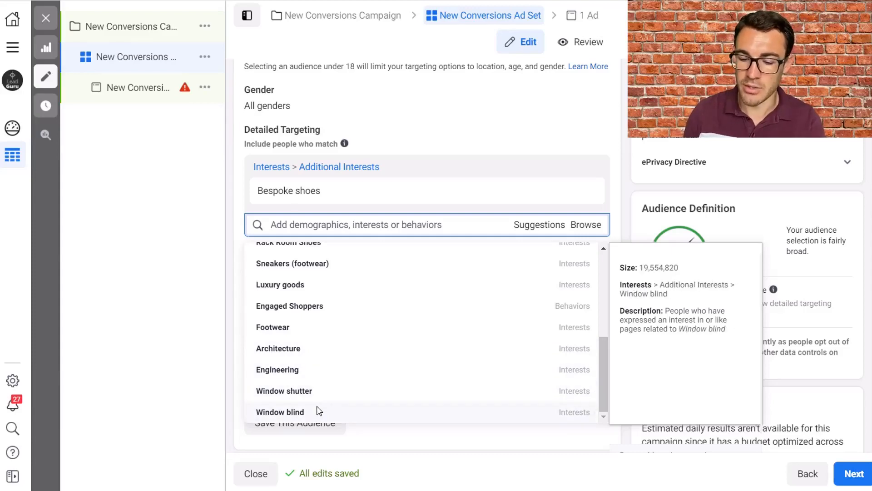
scroll(362, 350, up, 5)
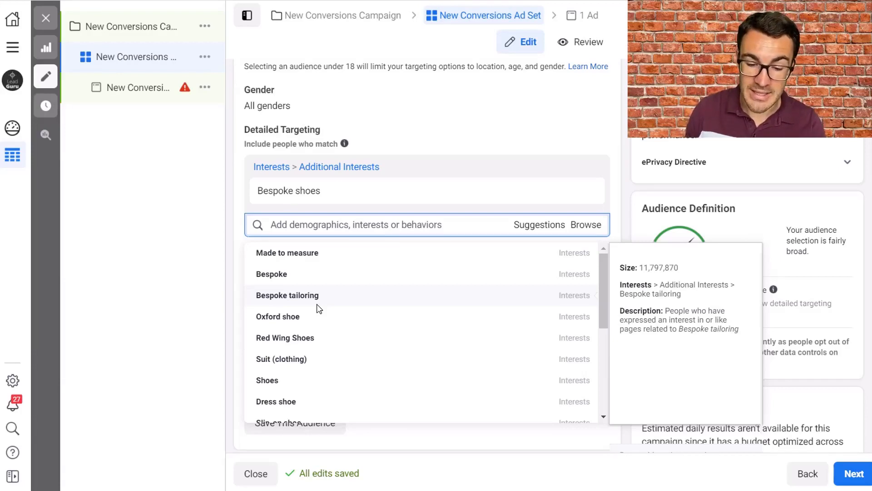
click(278, 402)
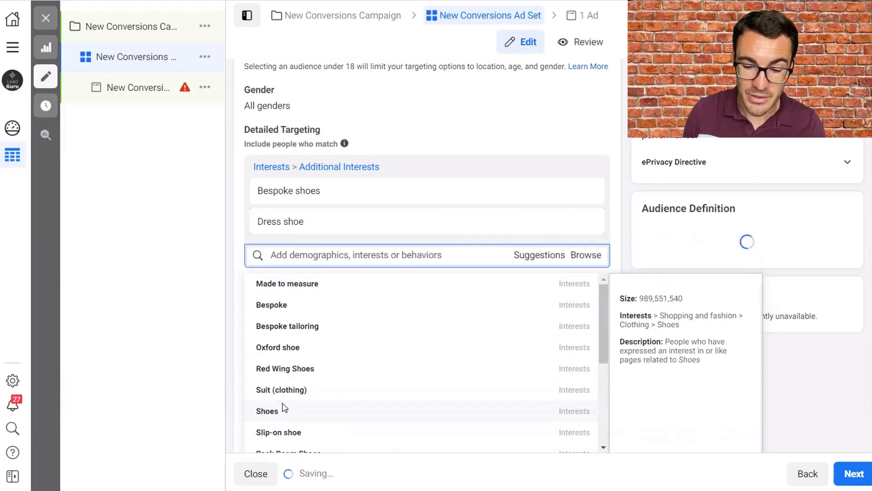
Refresh the suggestions for both selected interests and remove "Bespoke shoes" from the detailed targeting
click(540, 261)
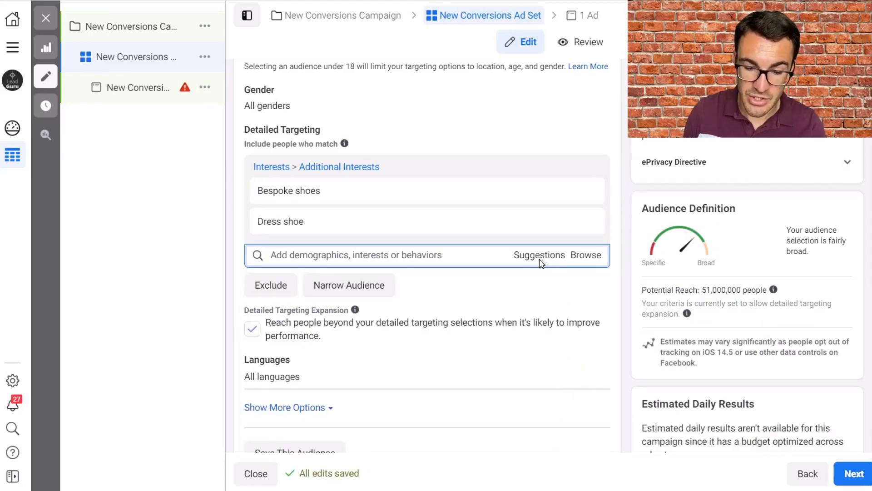
click(528, 255)
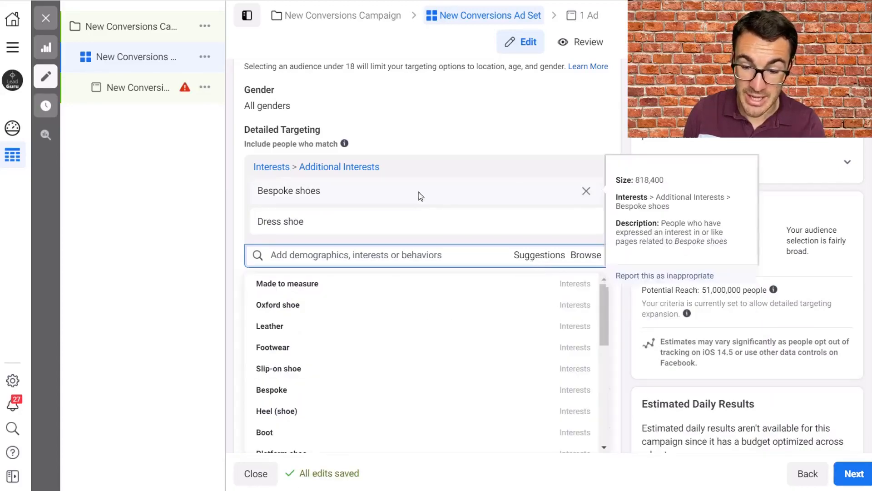
click(585, 190)
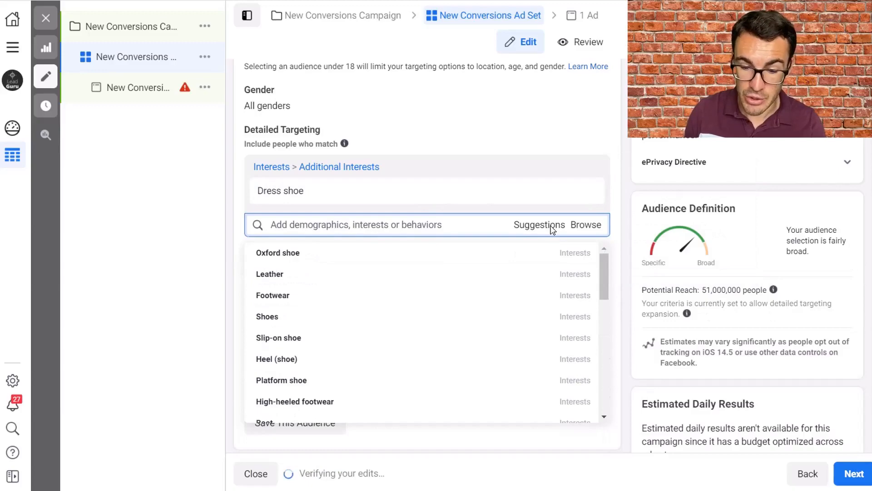
Look through the targeting suggestions based on the Dress shoe interest for related interests, then close the suggestions
click(553, 224)
click(552, 225)
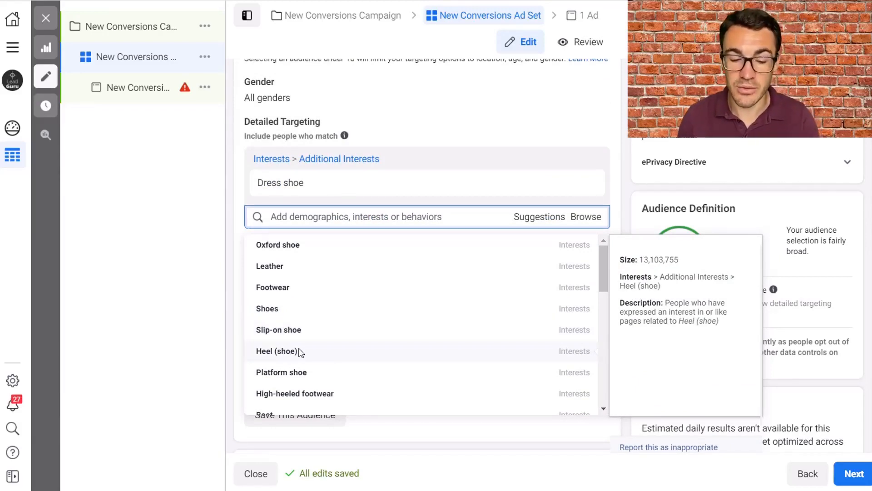
scroll(339, 358, down, 1)
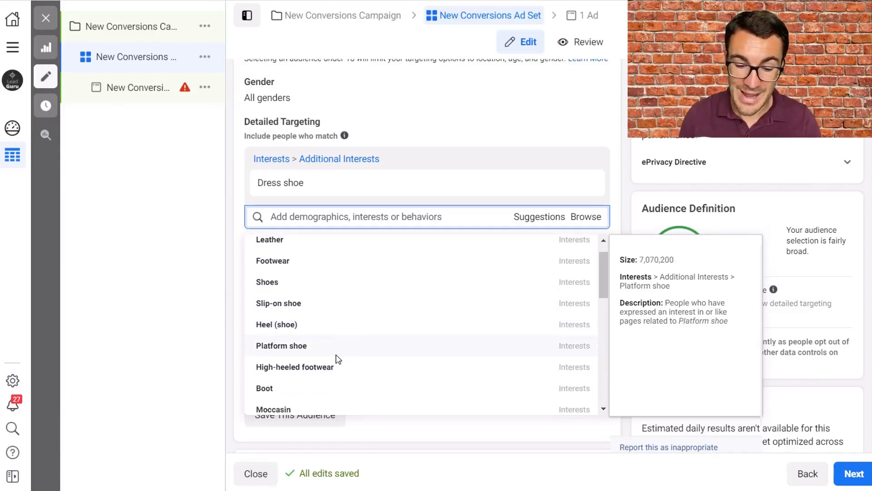
scroll(371, 364, down, 1)
scroll(382, 356, down, 1)
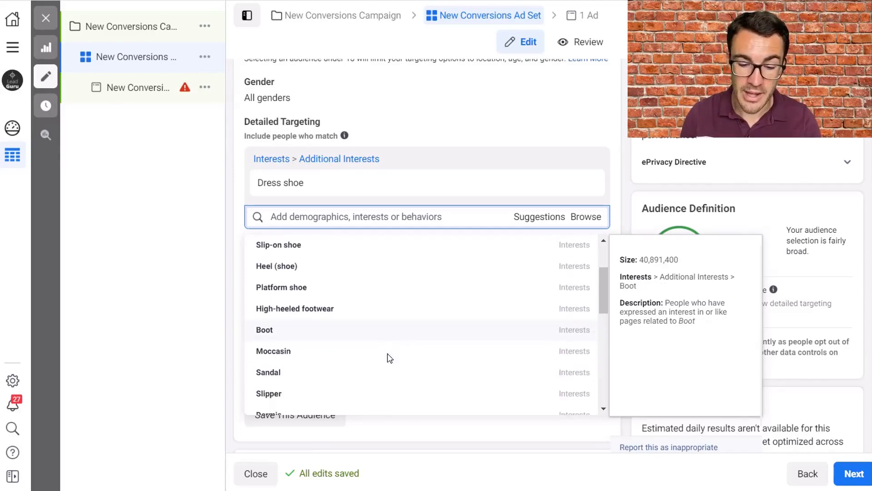
scroll(389, 358, down, 2)
scroll(389, 358, down, 2)
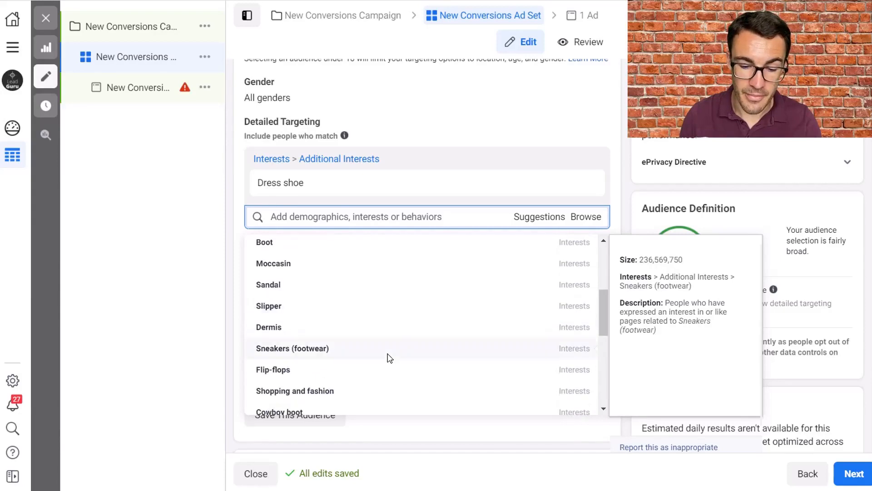
scroll(351, 358, down, 2)
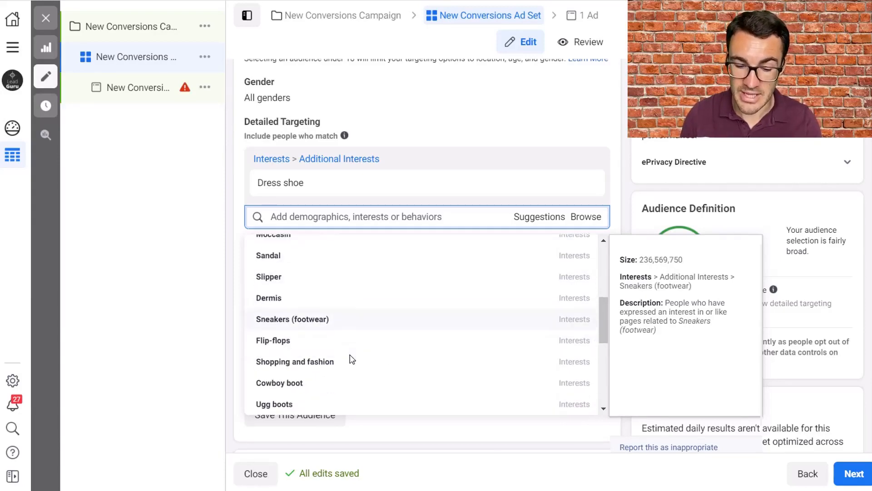
scroll(351, 358, down, 2)
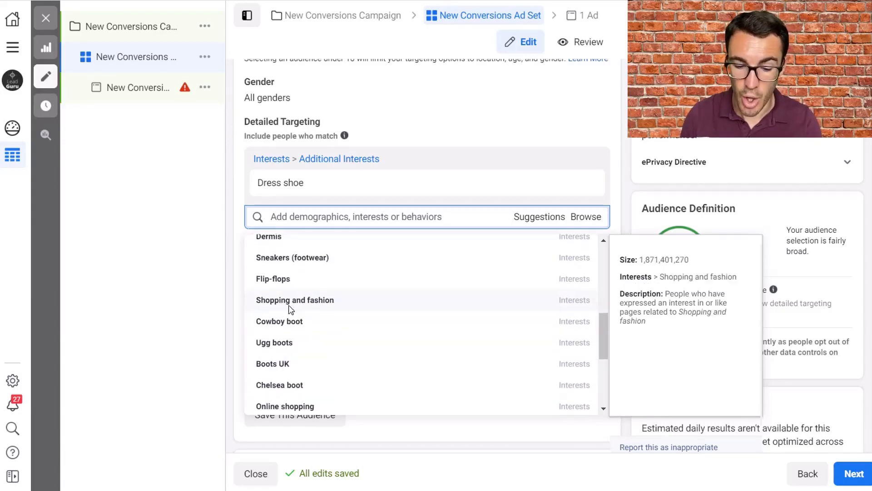
scroll(370, 347, down, 2)
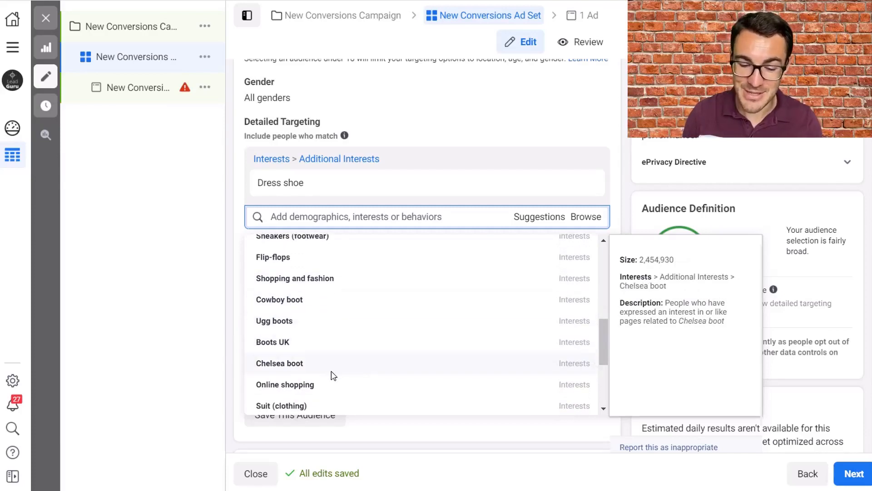
scroll(401, 380, down, 1)
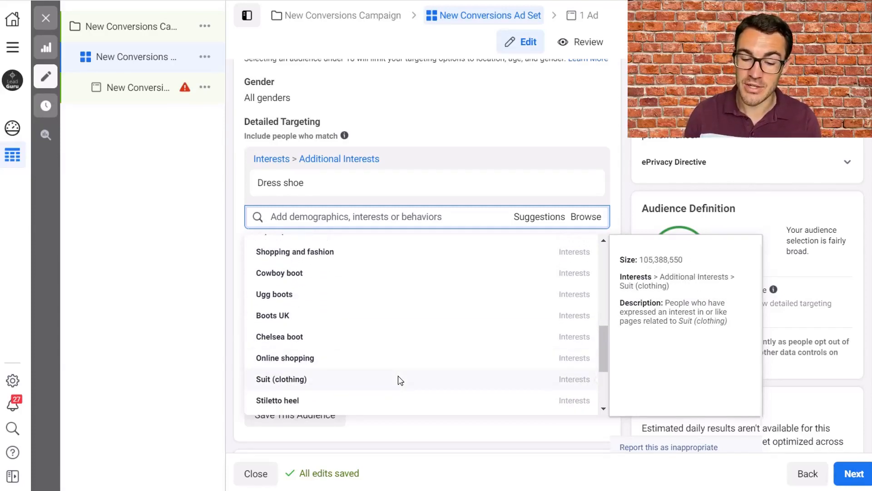
scroll(363, 396, down, 1)
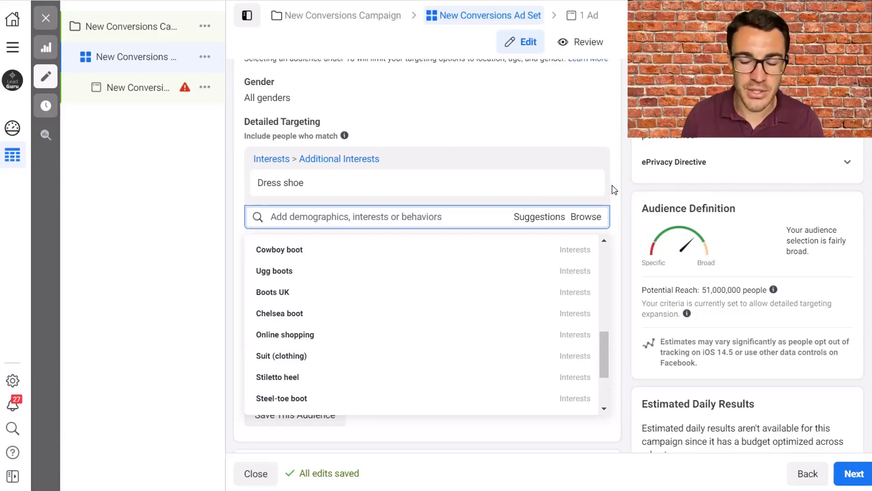
click(620, 193)
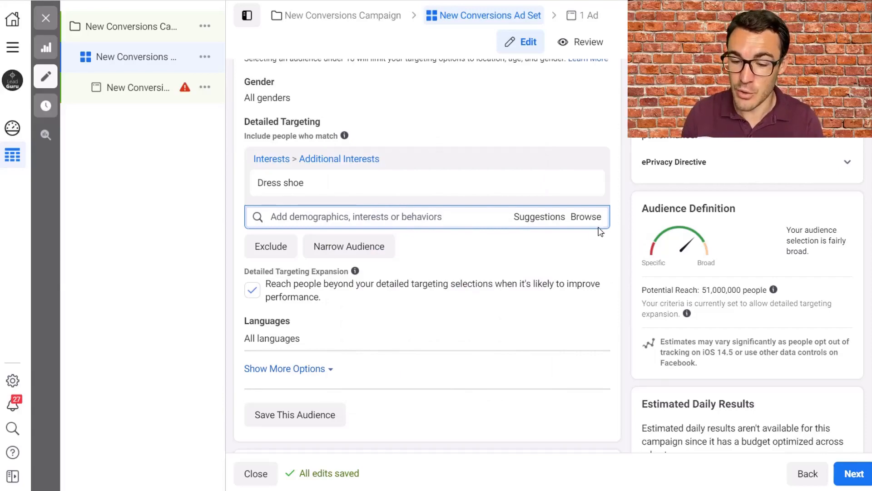
Browse the detailed targeting categories and expand Demographics to examine its subcategories
click(585, 217)
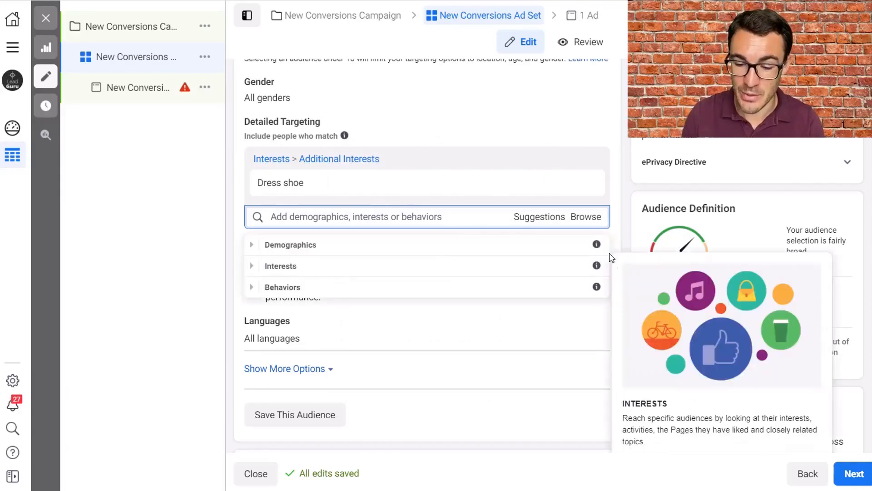
click(251, 245)
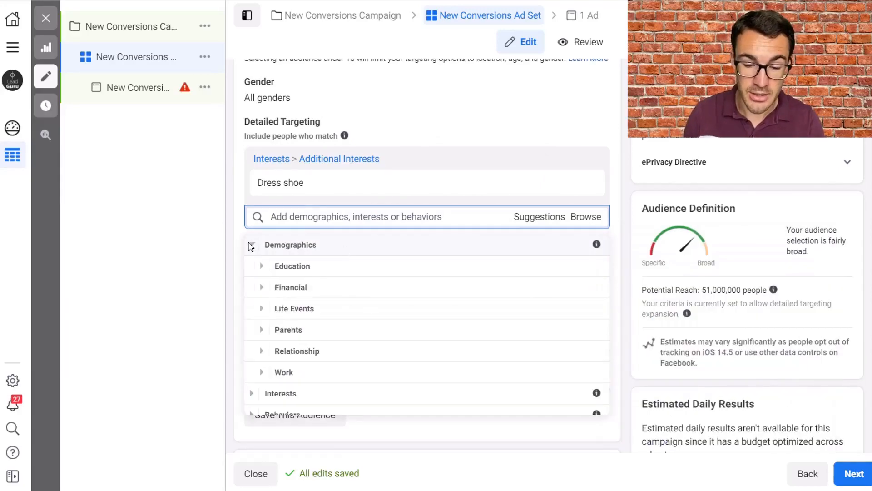
click(615, 264)
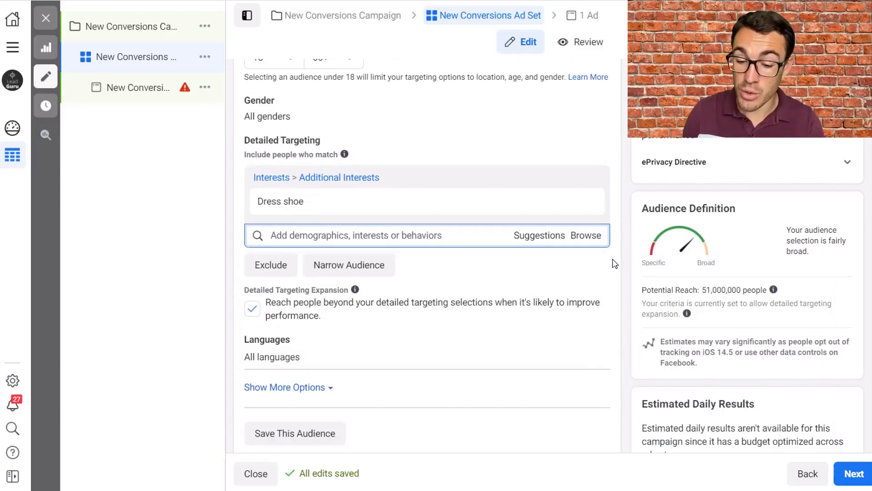
click(589, 241)
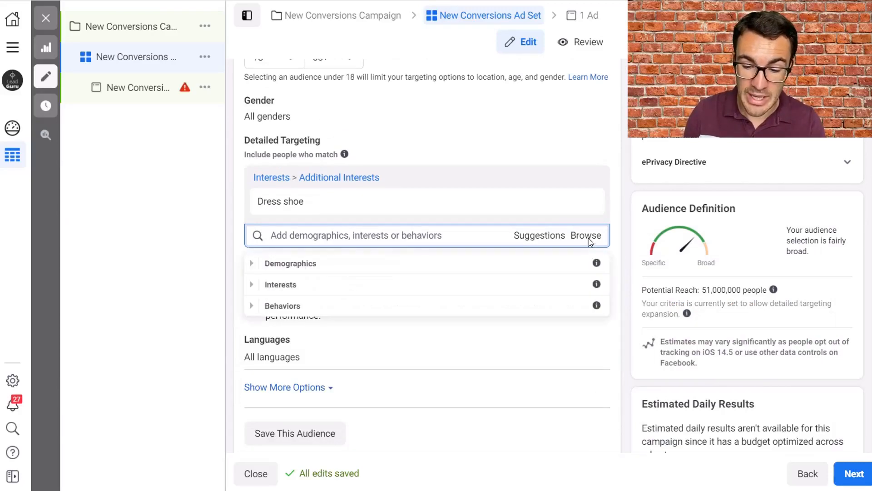
click(259, 263)
scroll(283, 379, down, 1)
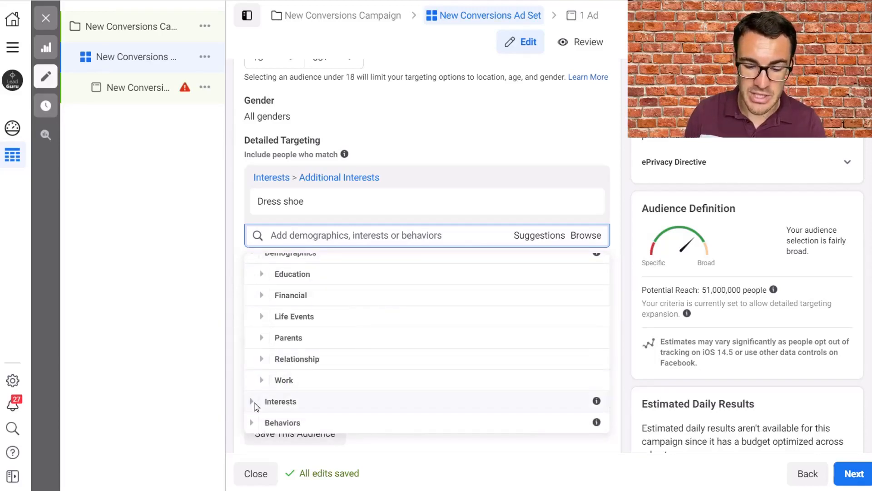
Expand the Interests category, look through its subcategories from Business and industry to Technology, and close the category list
click(252, 401)
scroll(342, 390, down, 3)
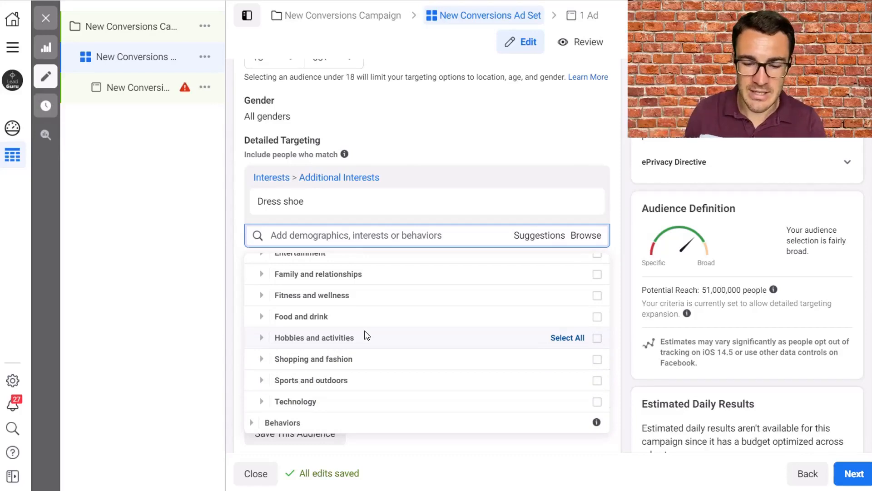
scroll(351, 359, up, 3)
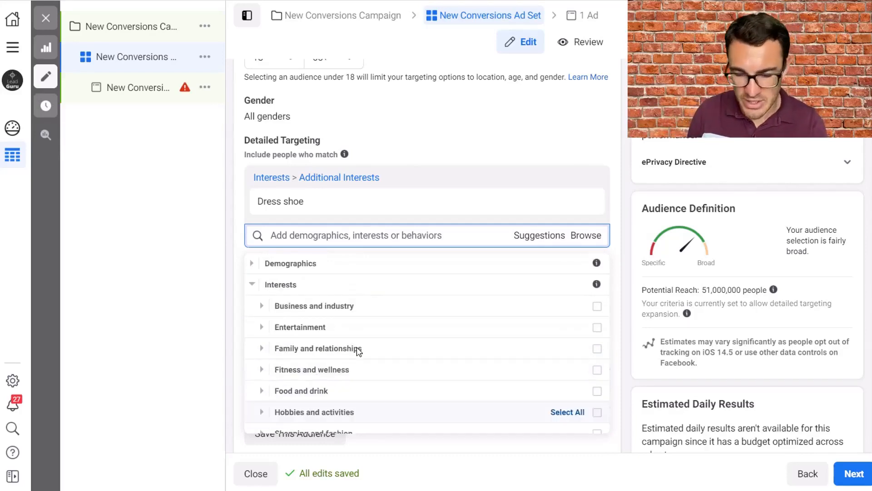
scroll(358, 363, down, 3)
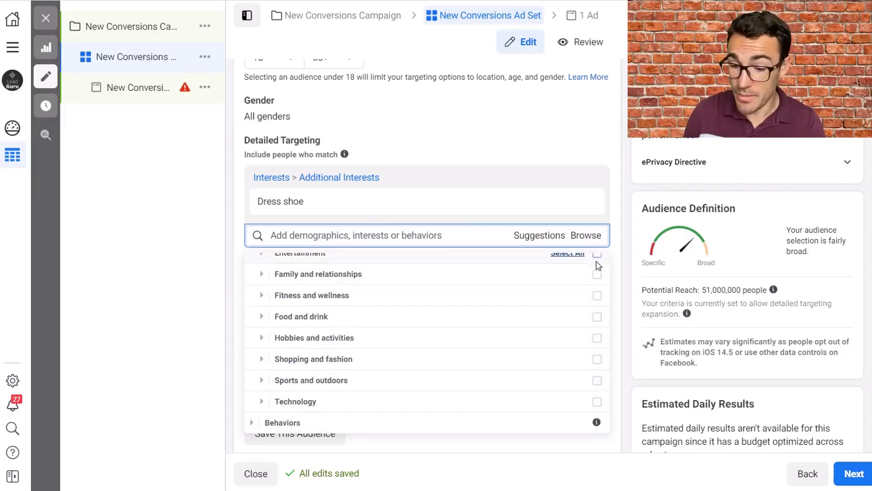
scroll(429, 350, down, 3)
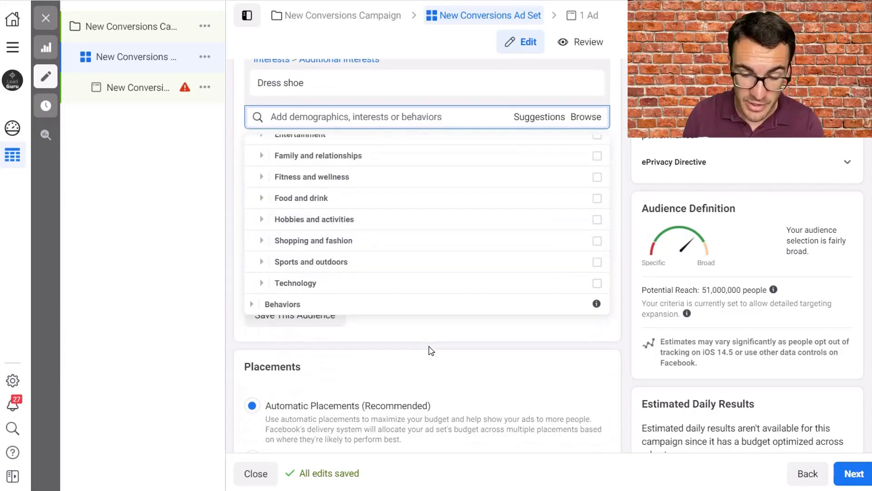
click(622, 223)
scroll(619, 220, up, 3)
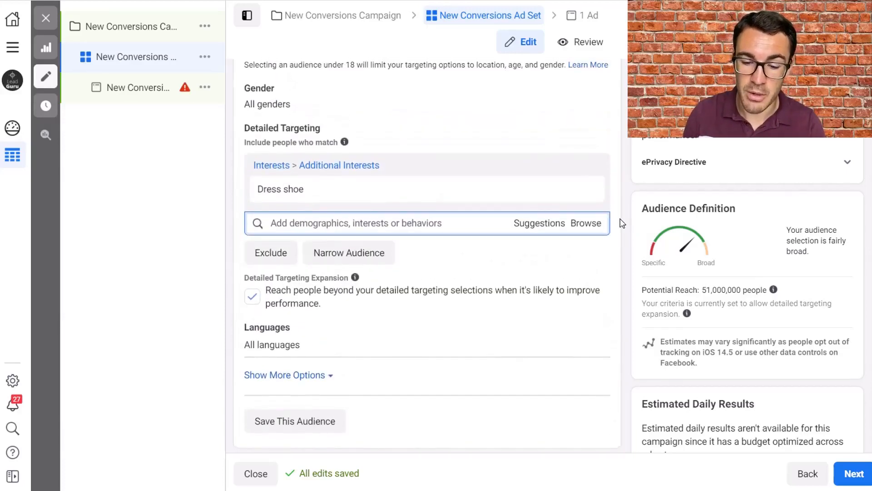